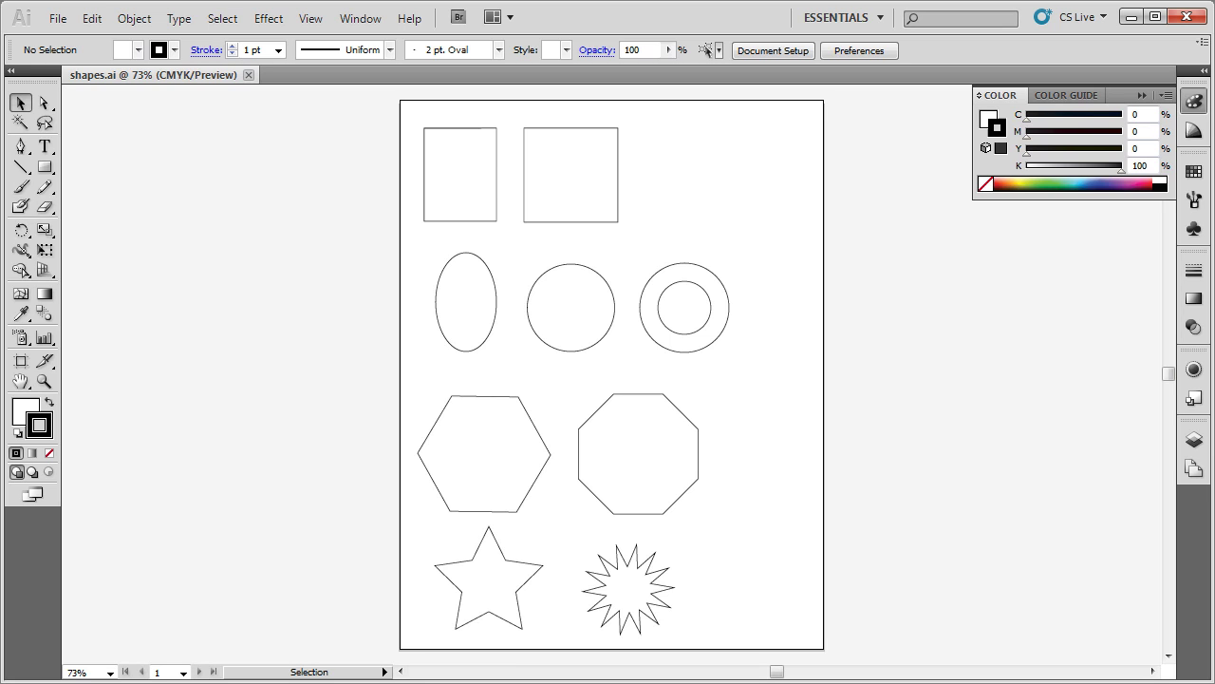
Create a new Letter-size document named yourname-shapes.
key("a")
key("ctrl+n")
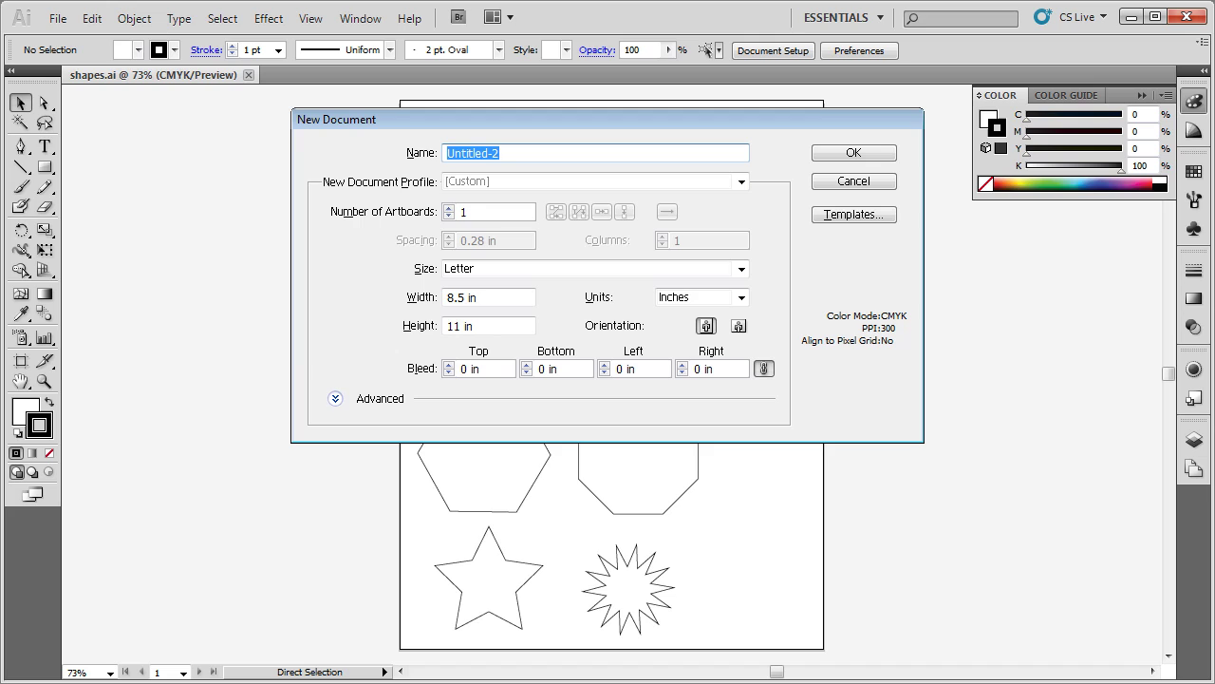
type("yourname-sahpe")
key("BackSpace")
key("BackSpace")
key("BackSpace")
key("BackSpace")
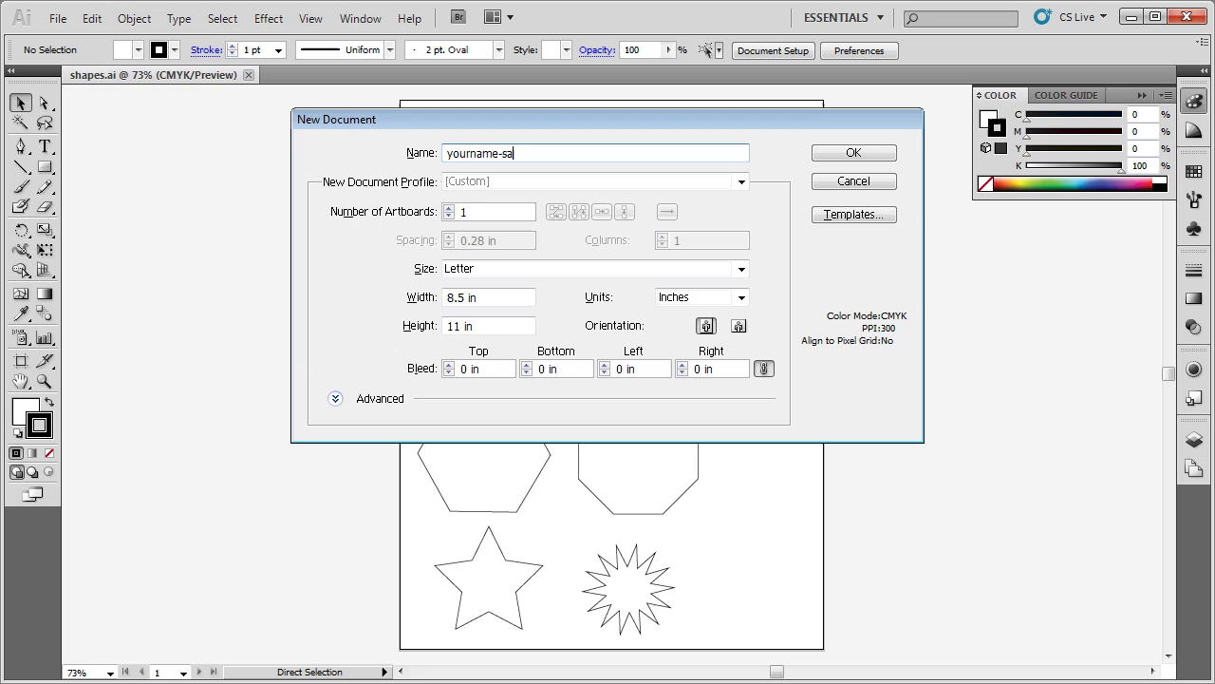
type("hapes")
key("Return")
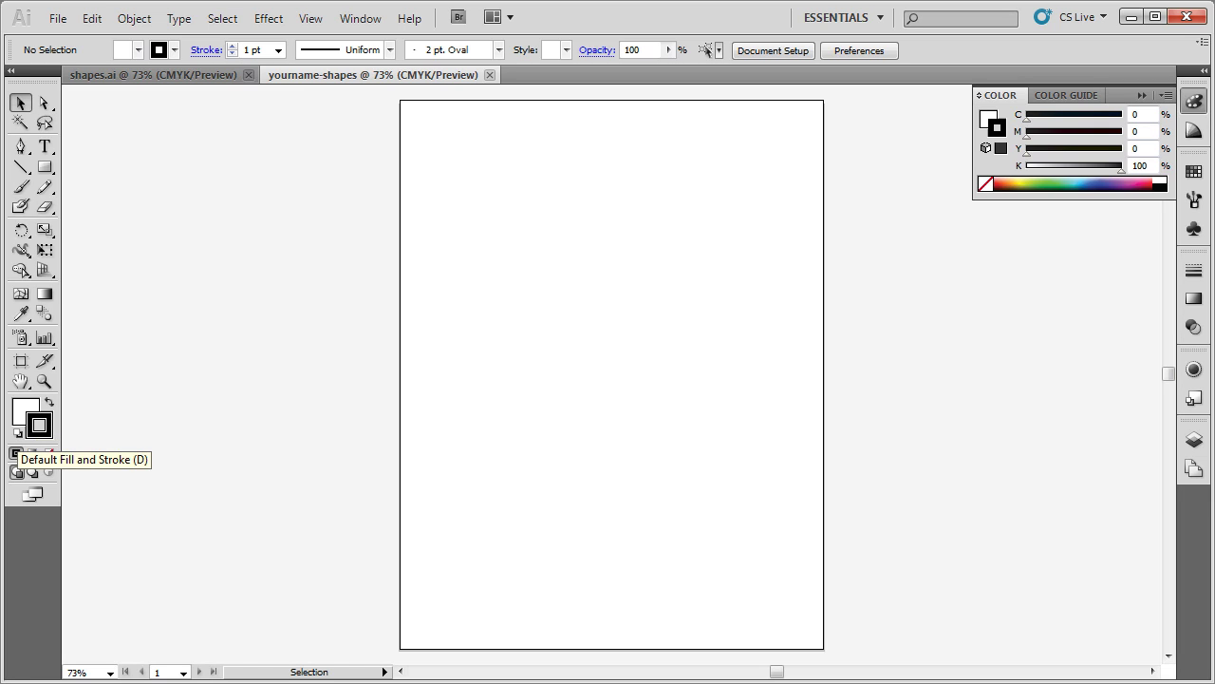
Reset colours to the default white fill and black stroke.
left_click(15, 452)
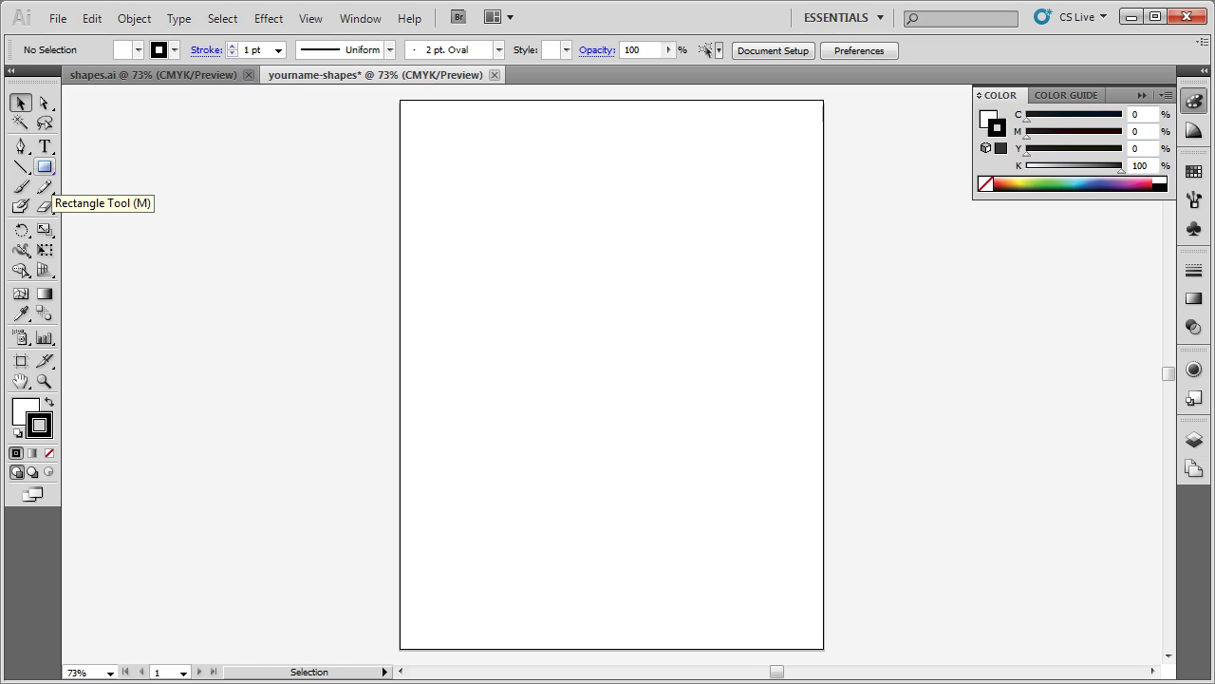
Tear off the shape tools into a floating panel, then draw and delete a trial rectangle.
left_click(44, 167)
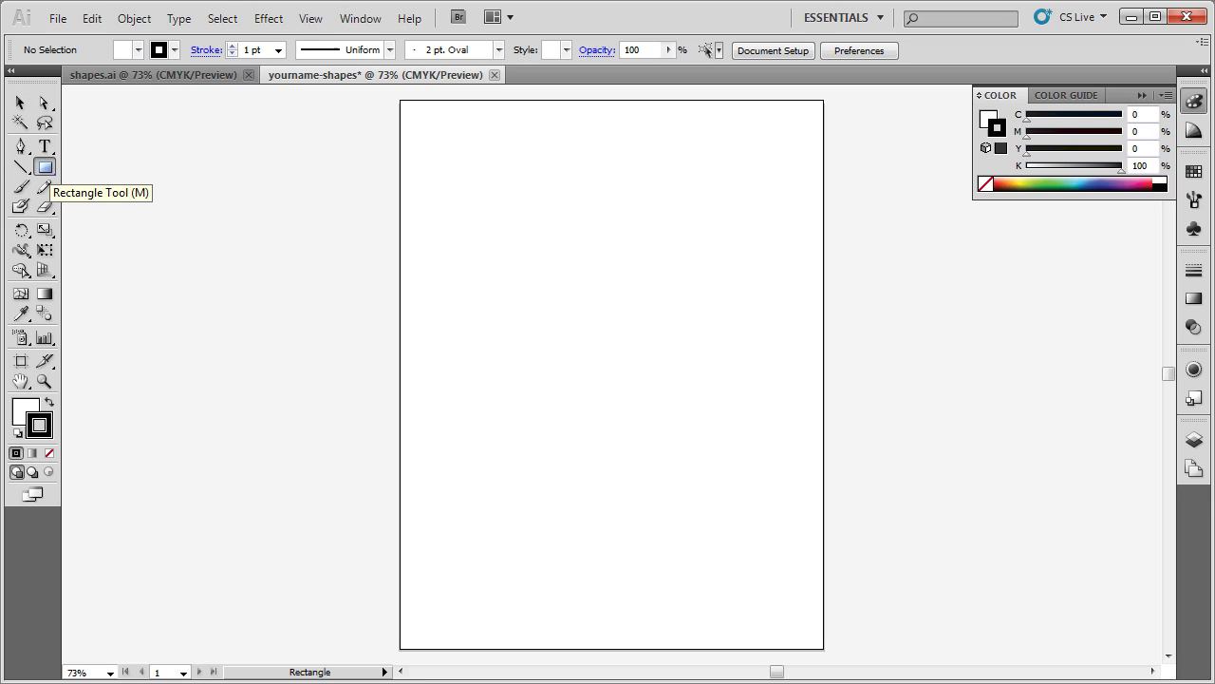
left_click_drag(45, 168, 213, 236)
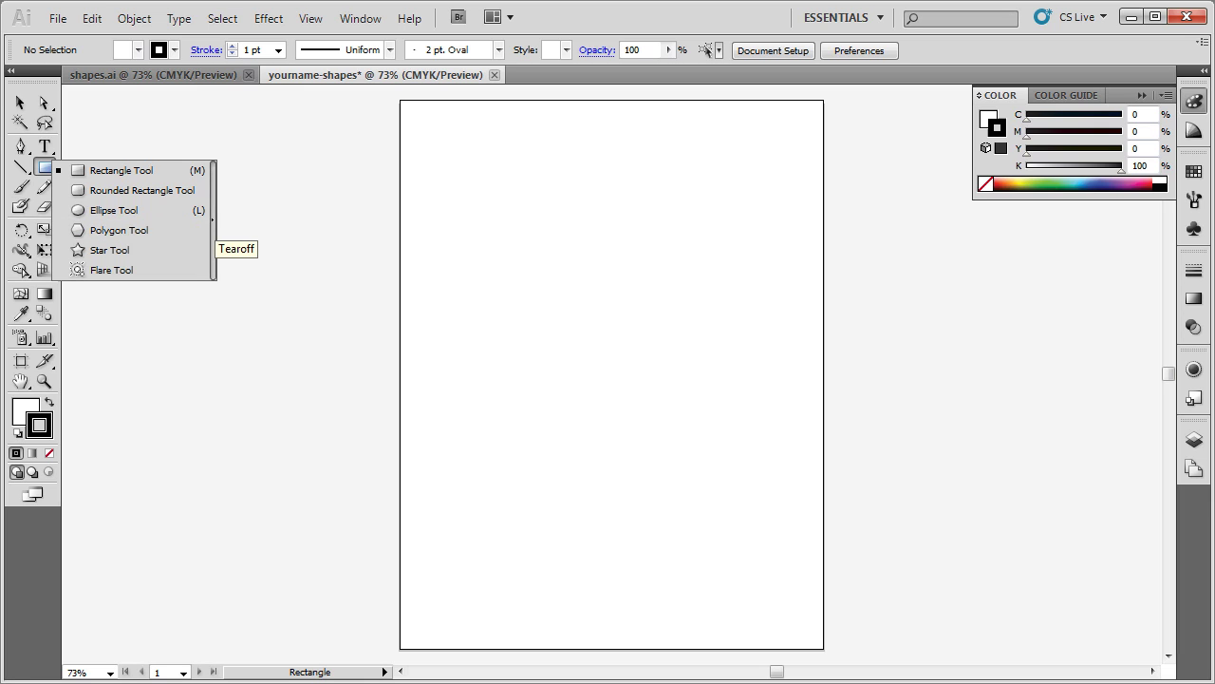
left_click_drag(213, 235, 213, 236)
left_click_drag(114, 167, 266, 124)
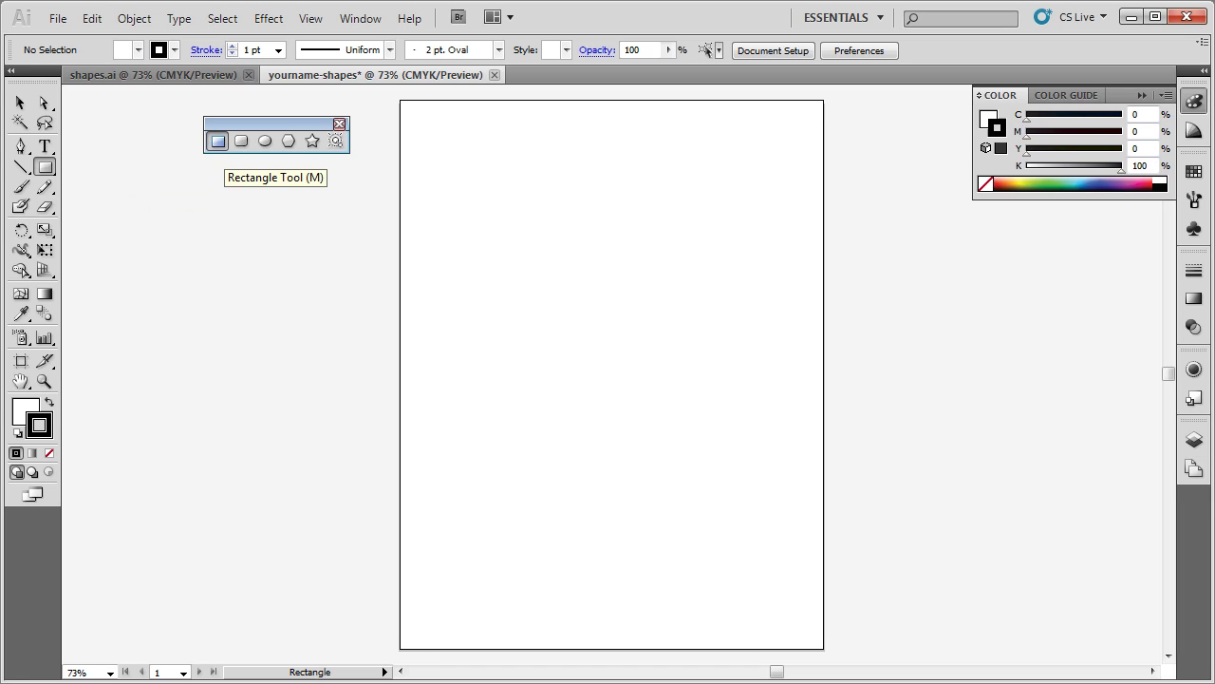
mouse_move(427, 127)
left_mouse_down()
mouse_move(440, 207)
mouse_move(472, 248)
mouse_move(507, 249)
left_mouse_up()
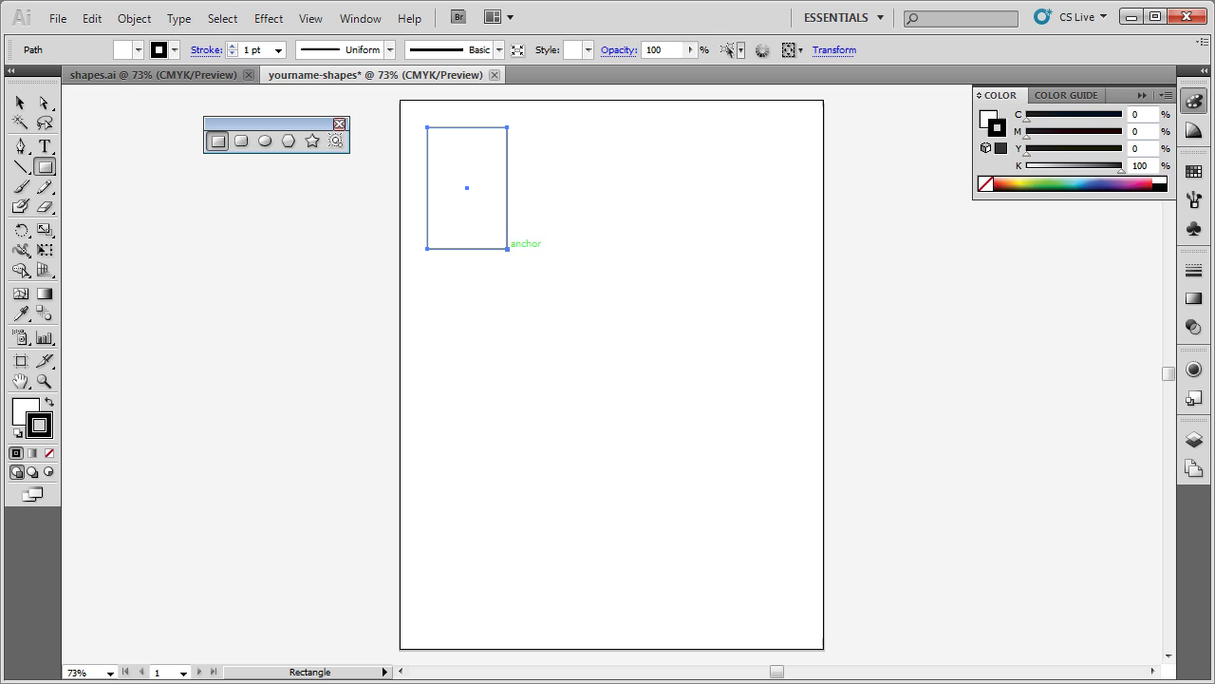
key("Delete")
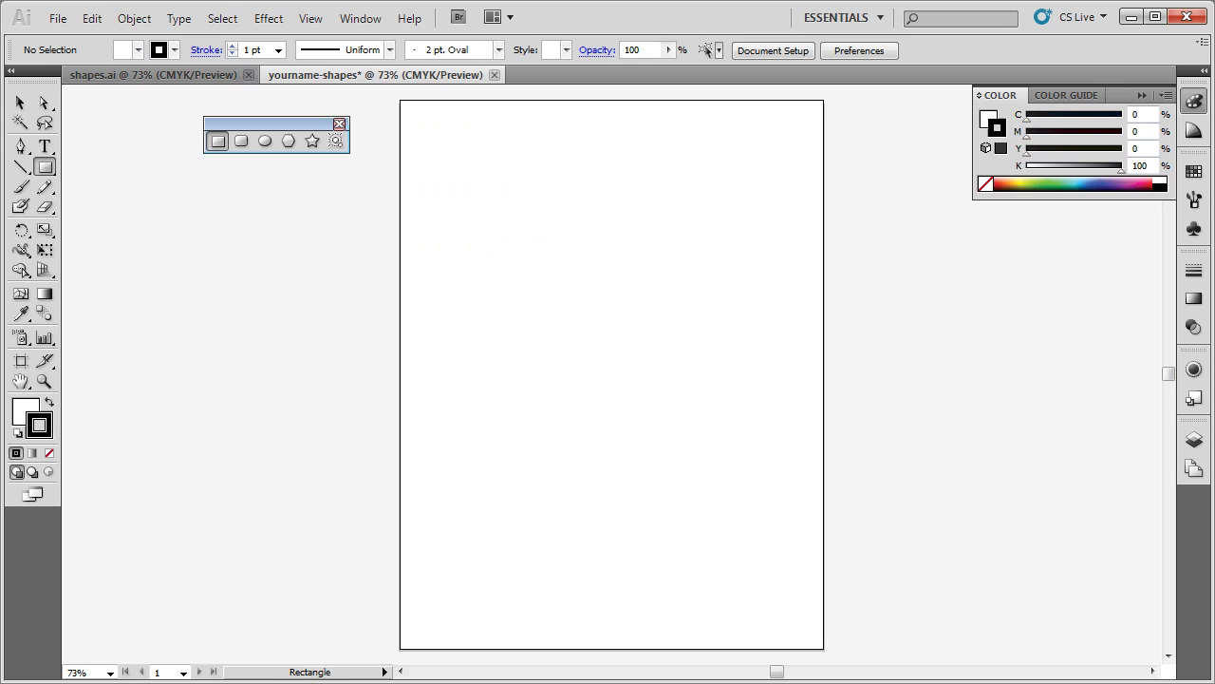
Place a rectangle near the top-left with width 1 in and height 2 in.
mouse_move(442, 129)
left_mouse_down()
mouse_move(466, 231)
mouse_move(497, 229)
mouse_move(494, 239)
mouse_move(443, 130)
left_mouse_up()
left_click(442, 130)
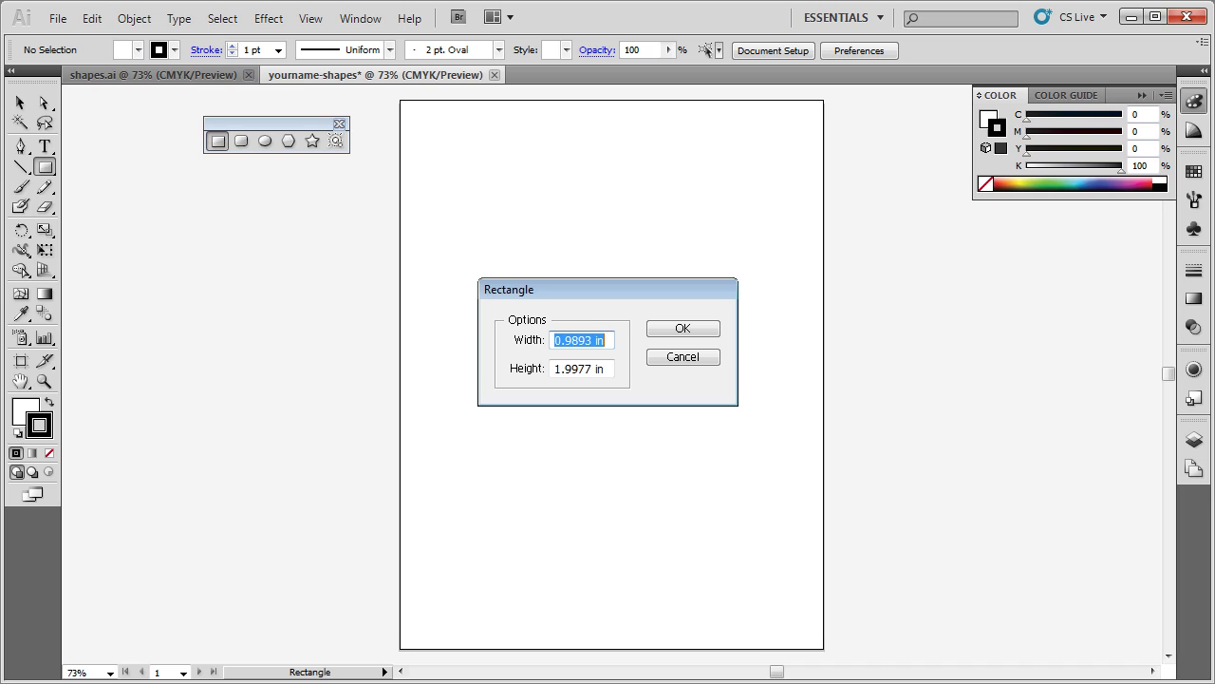
type("2")
key("BackSpace")
type("1 in")
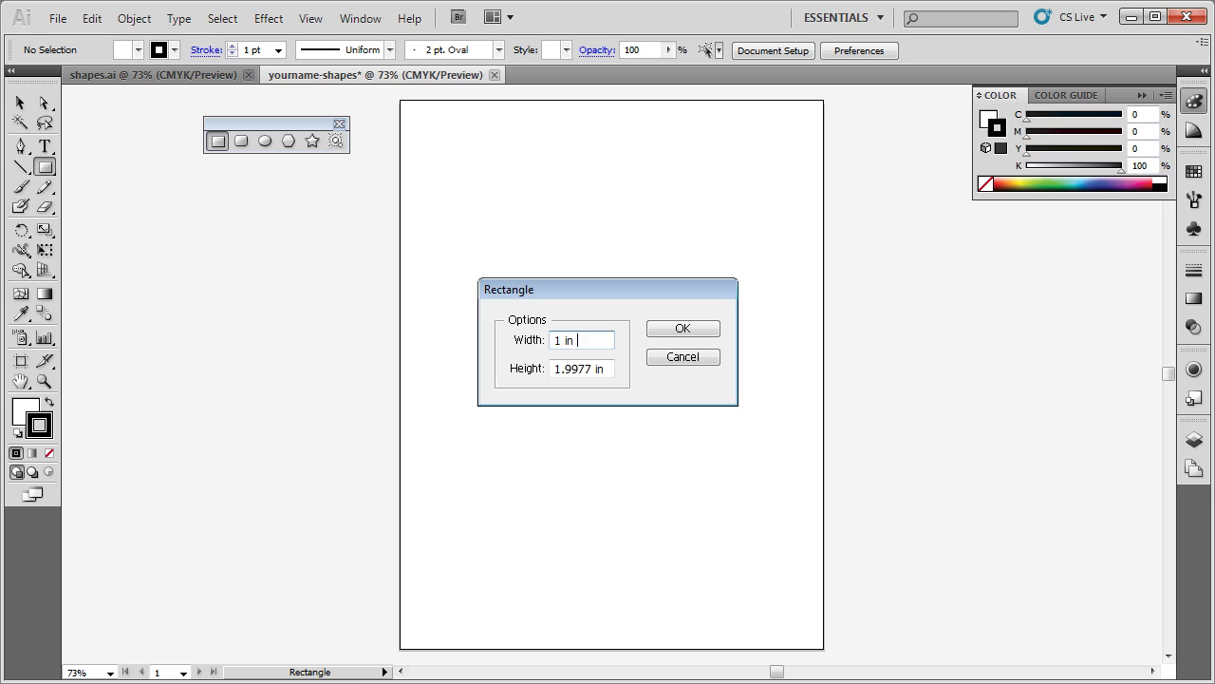
key("Tab")
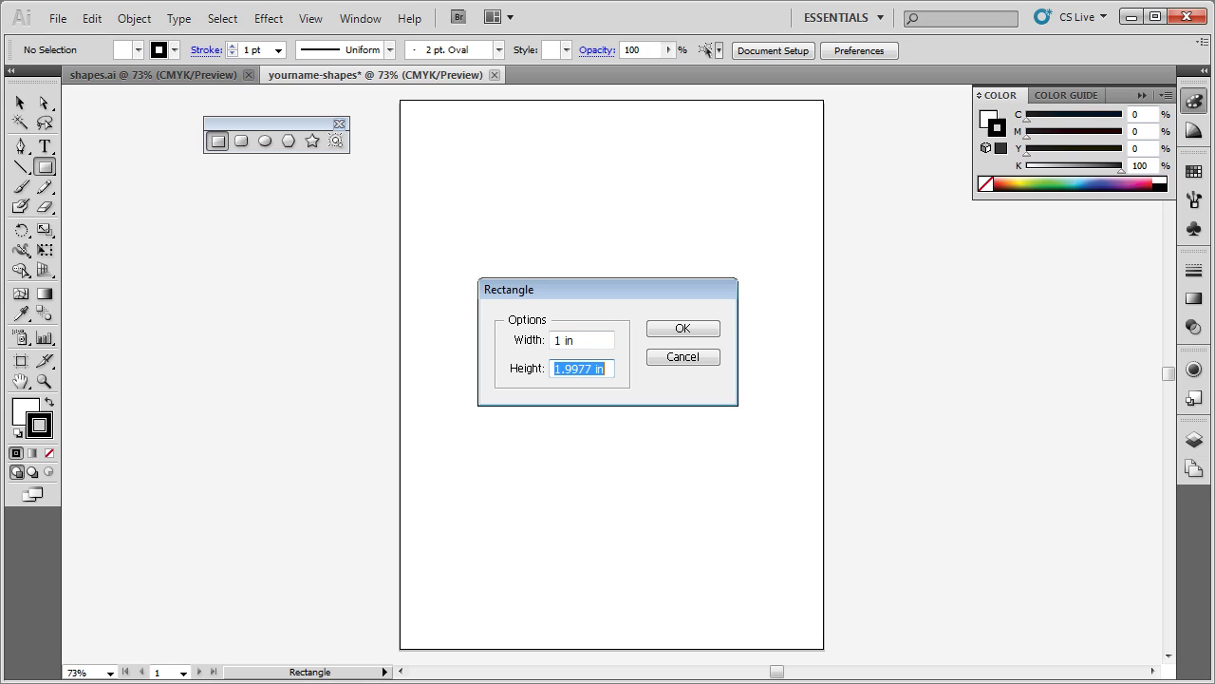
type("2 in")
key("Return")
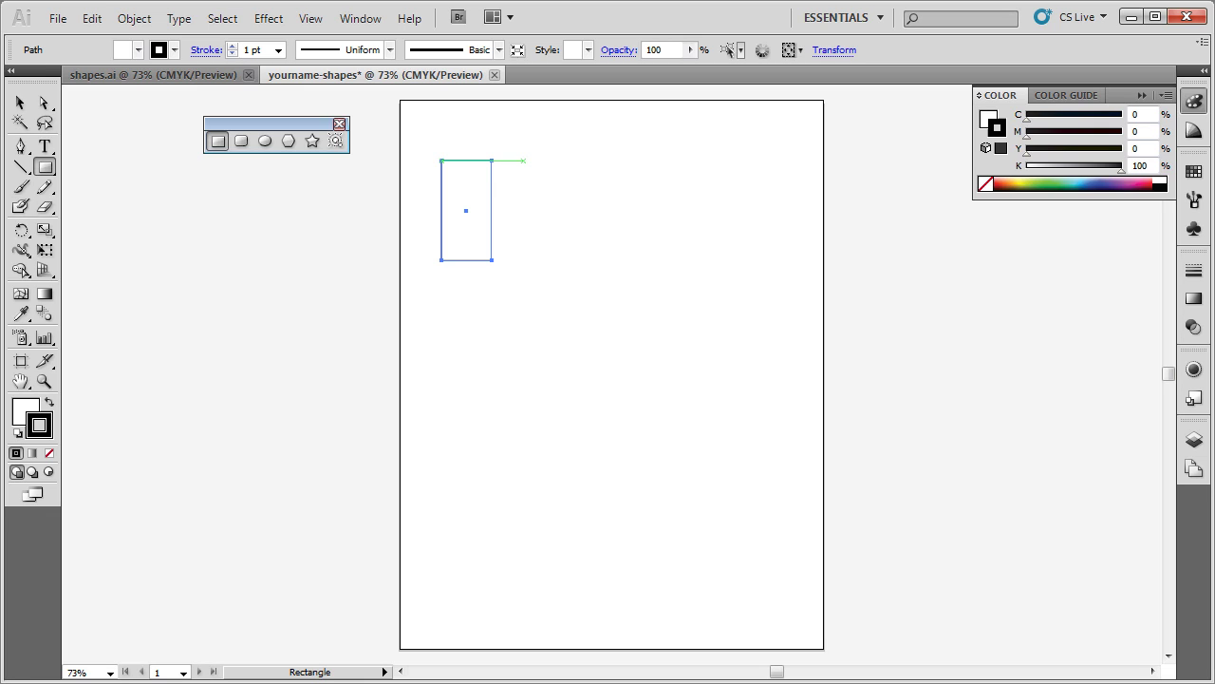
Draw a 2 in × 2 in square beside the tall rectangle, then pick the Rounded Rectangle tool.
left_click_drag(524, 161, 623, 260)
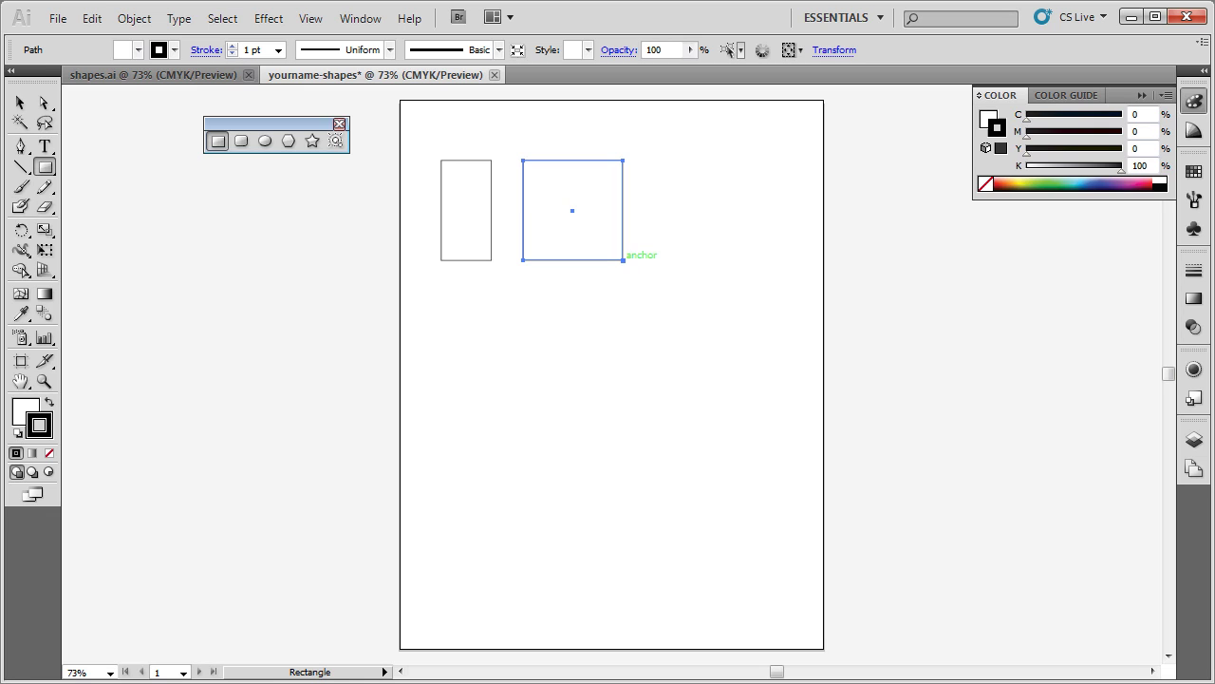
left_click(242, 140)
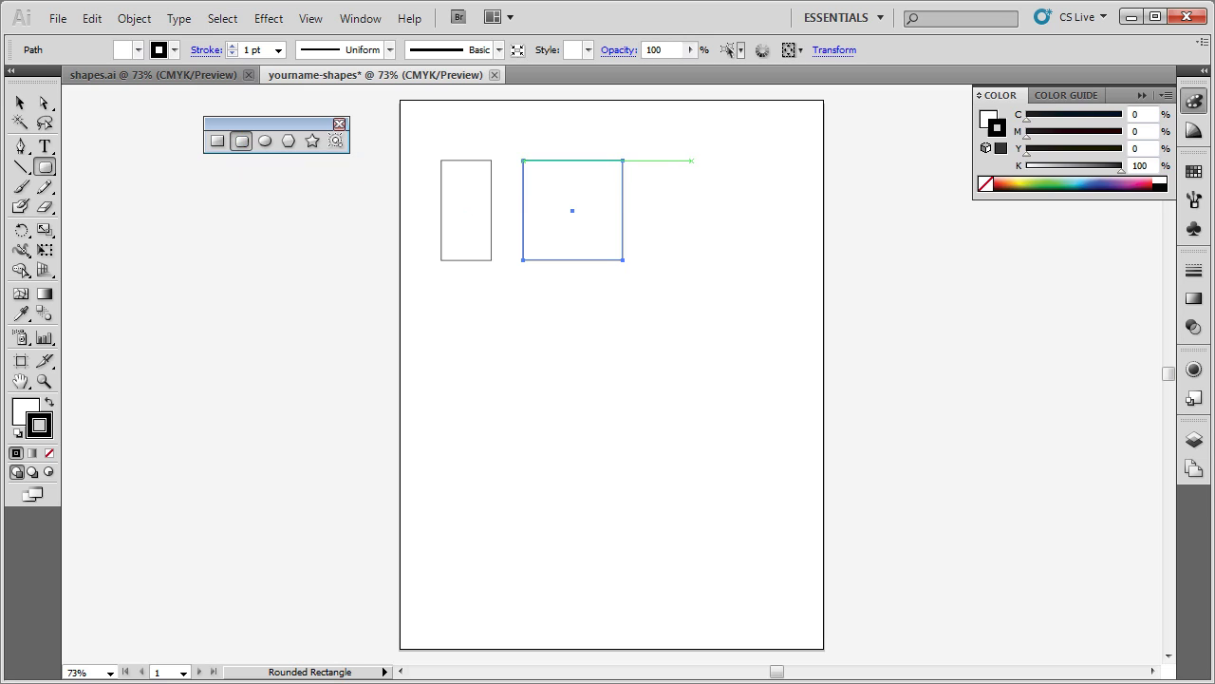
Create a 2 × 2 in rounded rectangle with .25 in corner radius beside the square, then deselect.
left_click(691, 161)
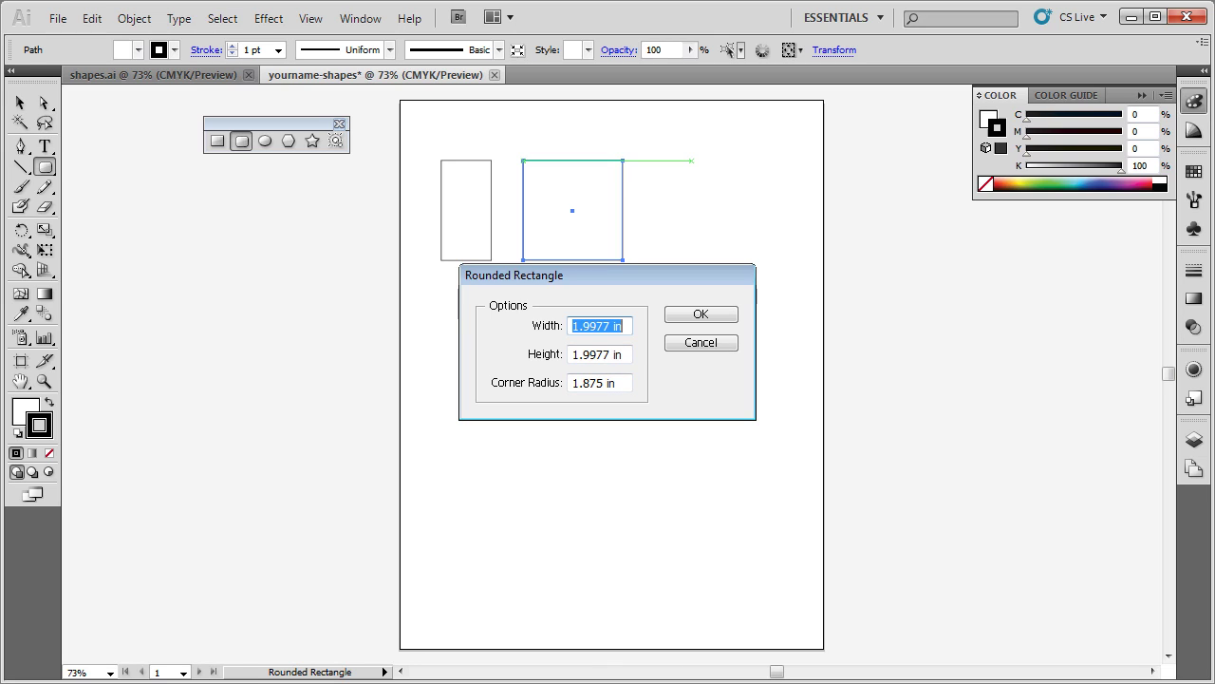
key("shift+Left")
key("shift+Left")
key("shift+Left")
type("2")
key("Tab")
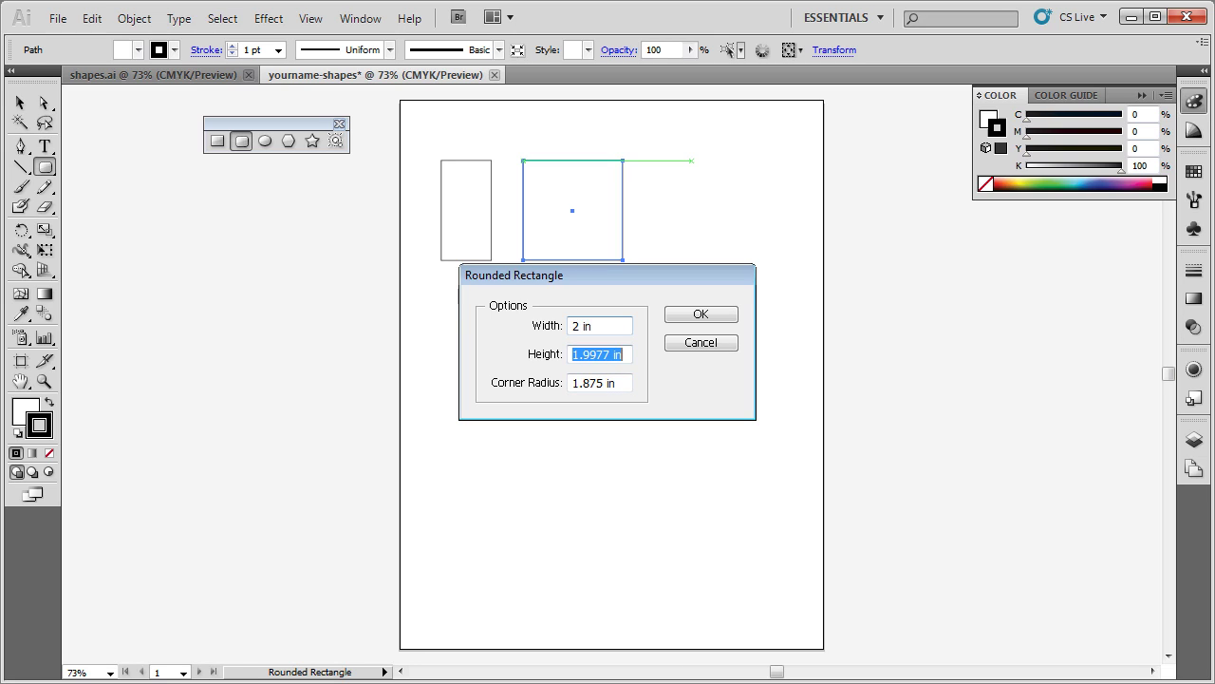
type("2 i")
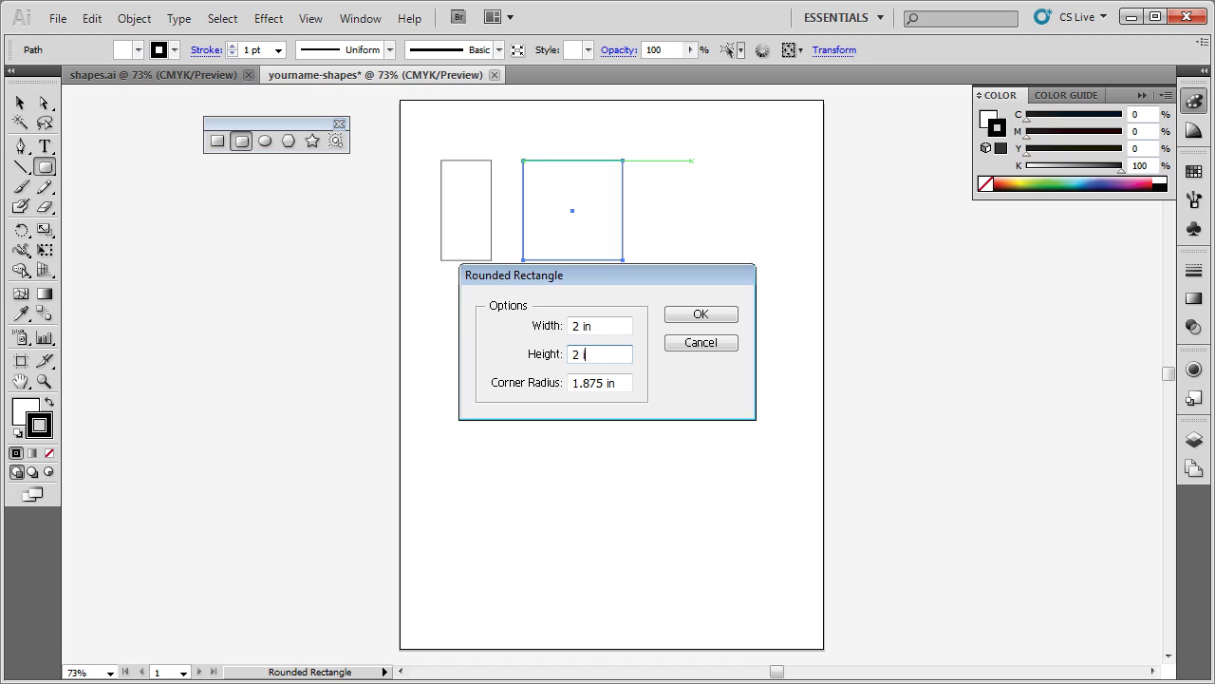
key("Tab")
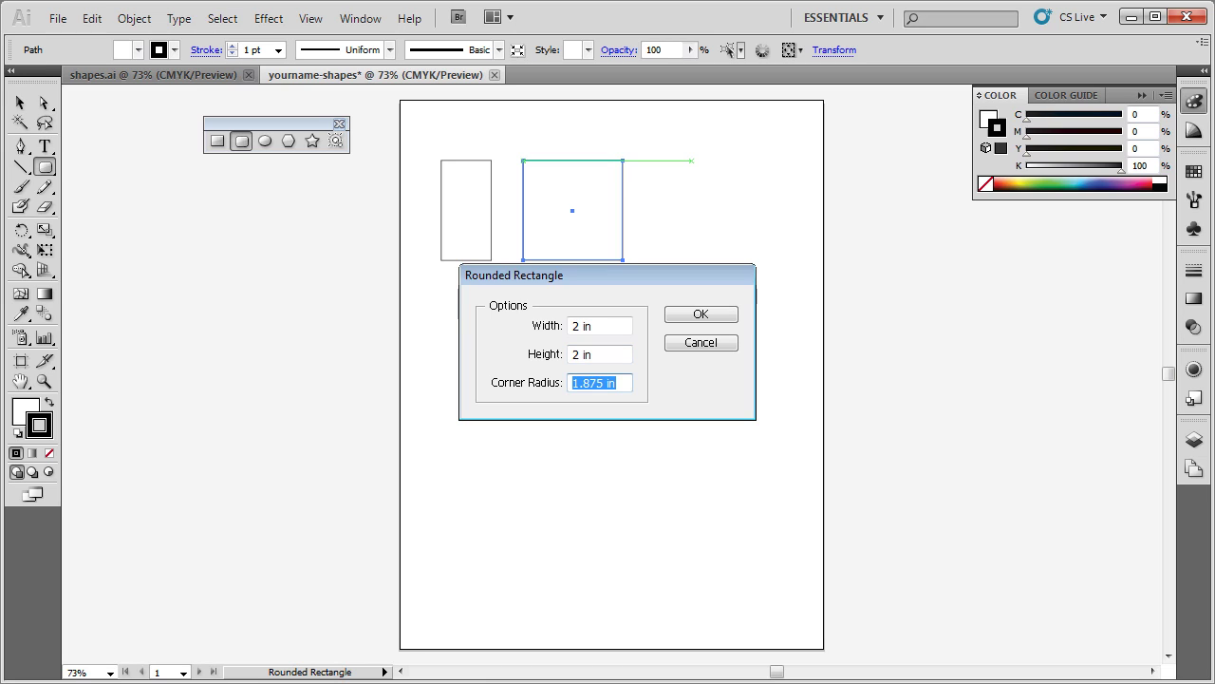
type(".25")
type("in")
key("Return")
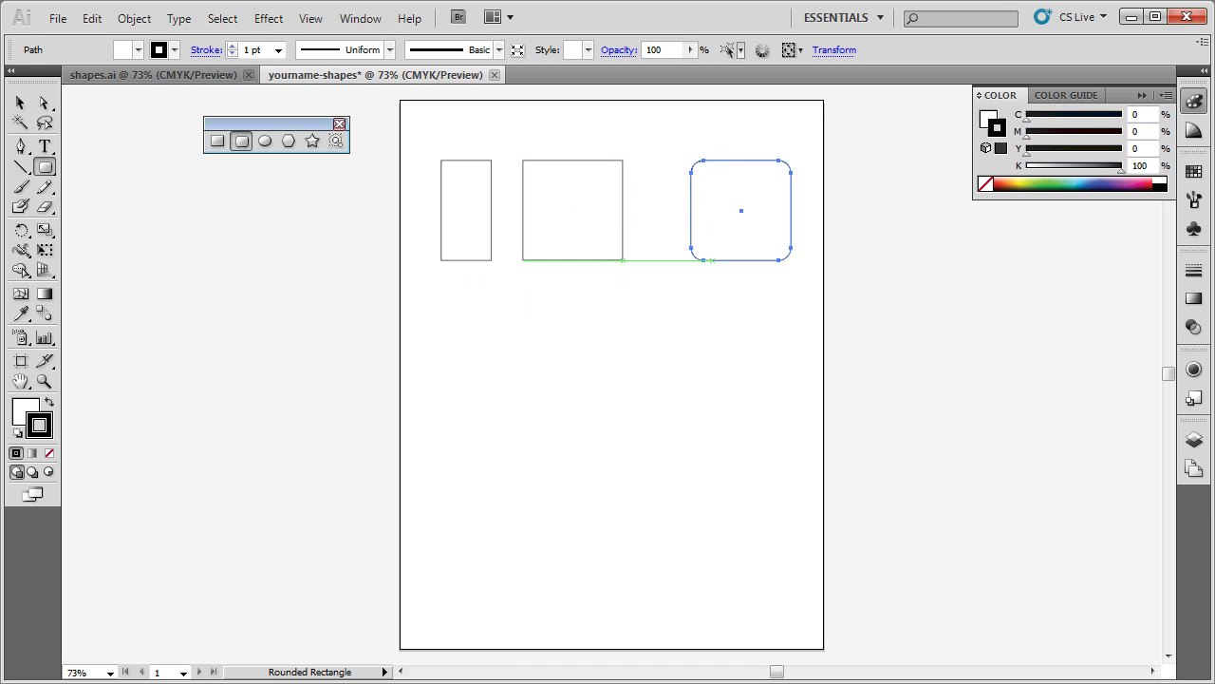
key("ctrl+shift+a")
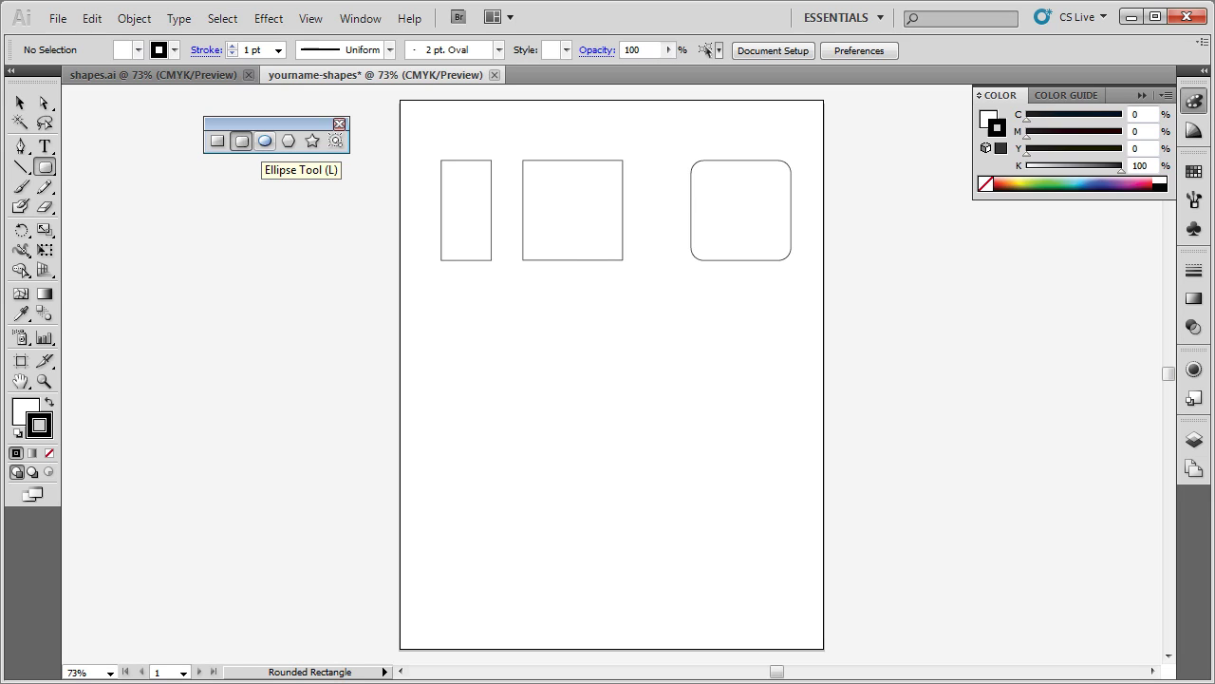
Draw a tall ellipse below the first rectangle and a larger circle beside it.
left_click(265, 141)
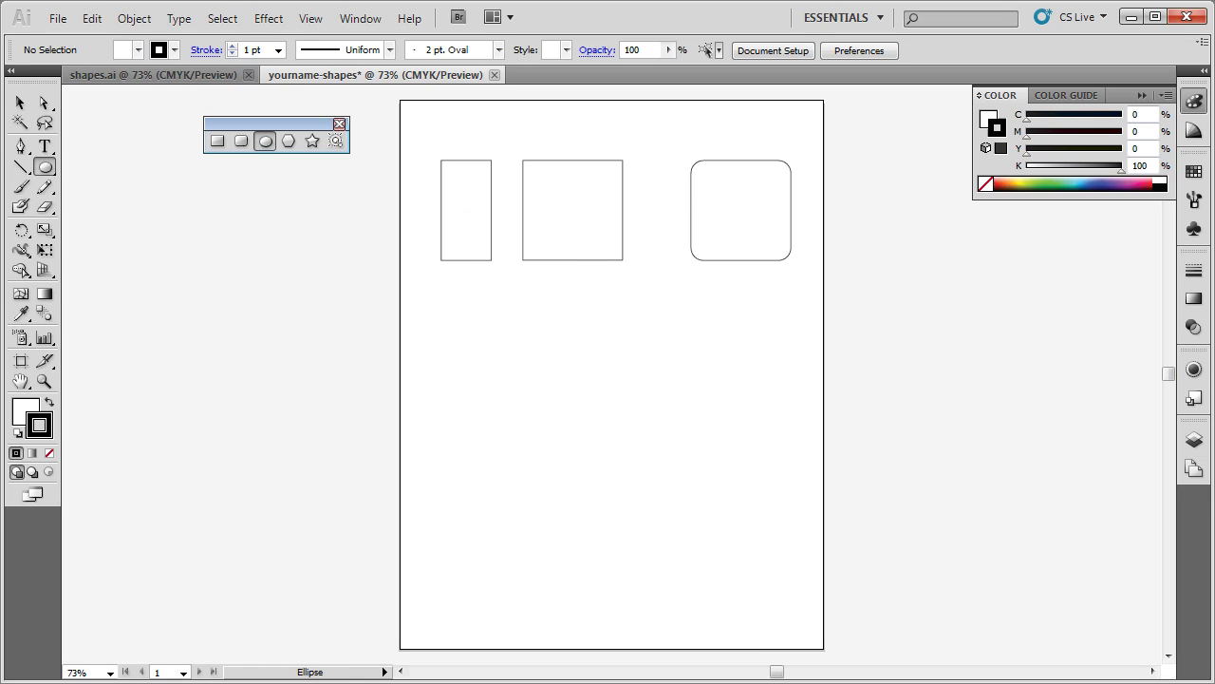
left_click_drag(441, 308, 501, 438)
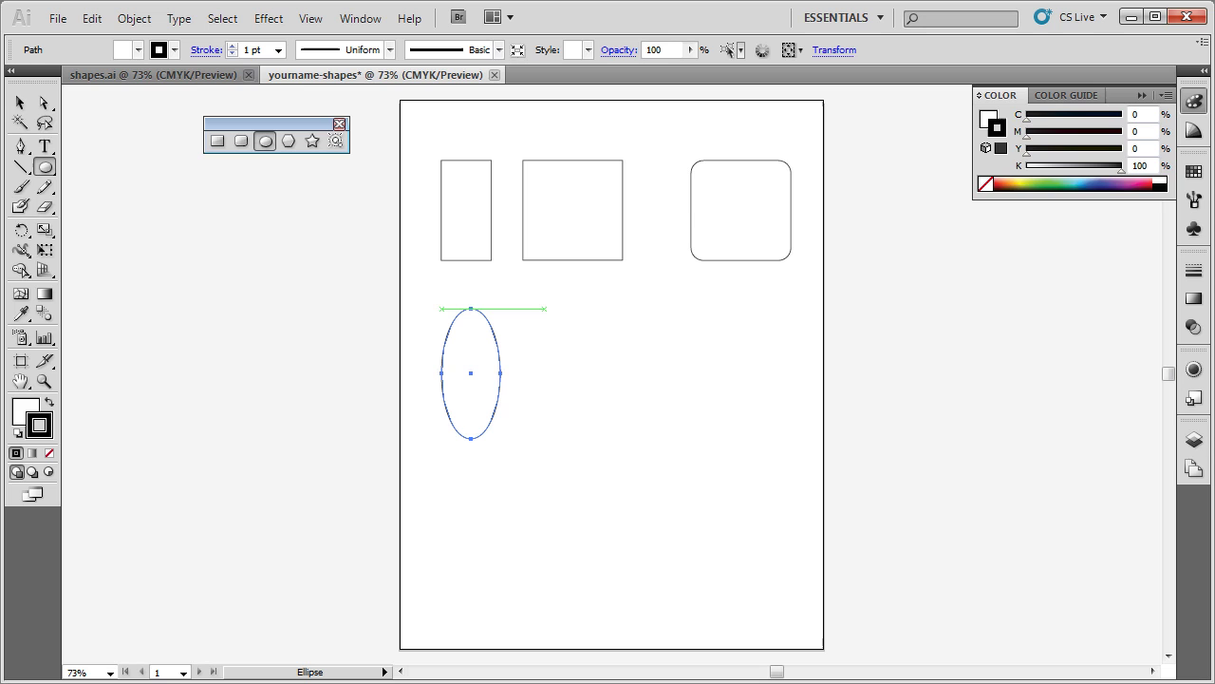
left_click_drag(541, 308, 666, 435)
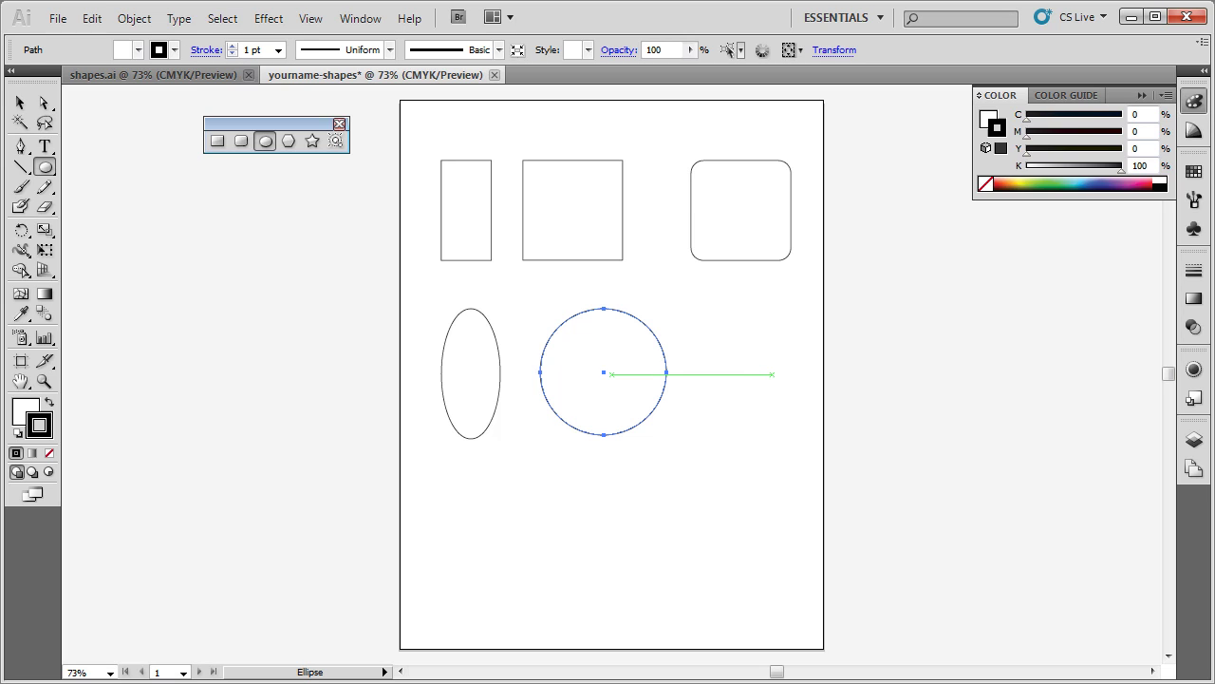
Draw a circle right of the large circle, then a 1.23 in concentric circle inside it.
left_click_drag(691, 321, 790, 414)
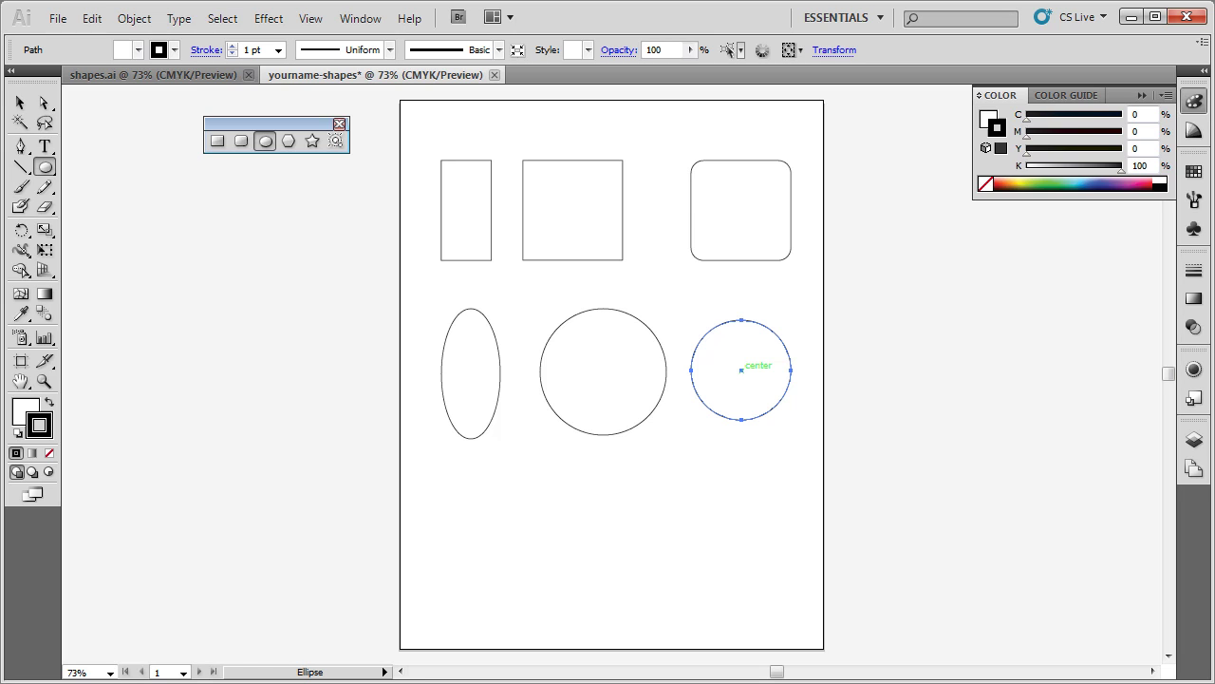
mouse_move(740, 369)
left_mouse_down()
mouse_move(775, 399)
mouse_move(758, 368)
mouse_move(774, 398)
left_mouse_up()
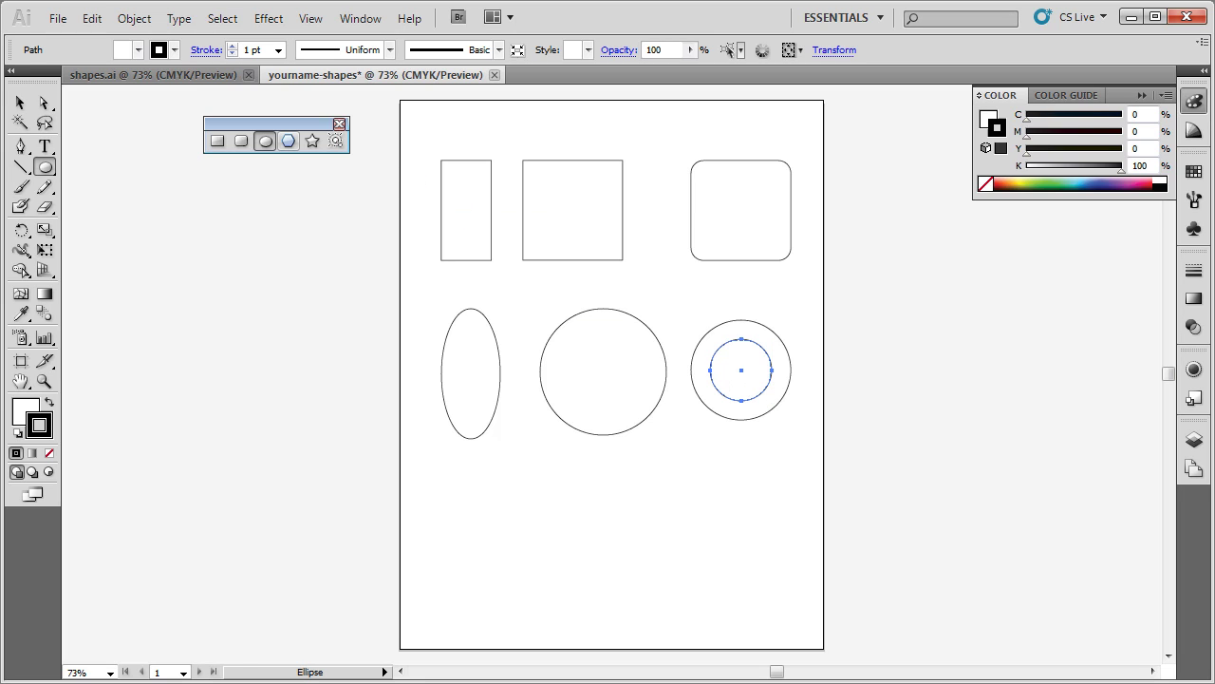
Check the Polygon options, then drag a six-sided polygon about 2.36 in wide below the oval.
left_click(289, 141)
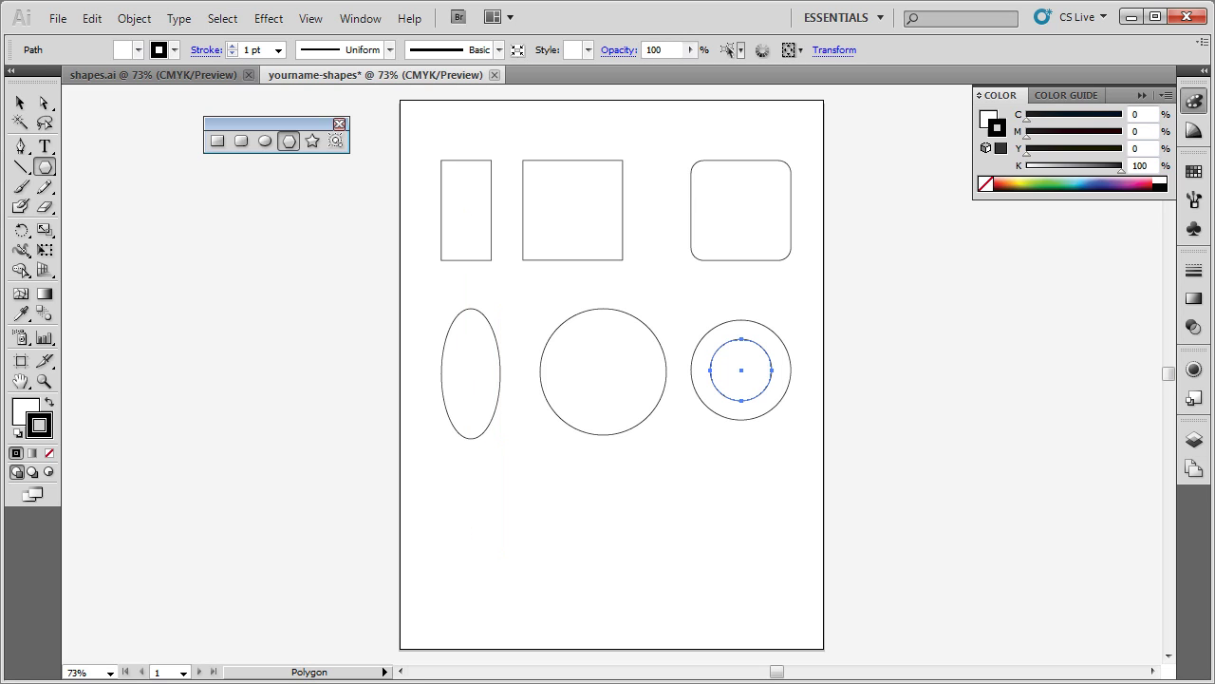
left_click(466, 534)
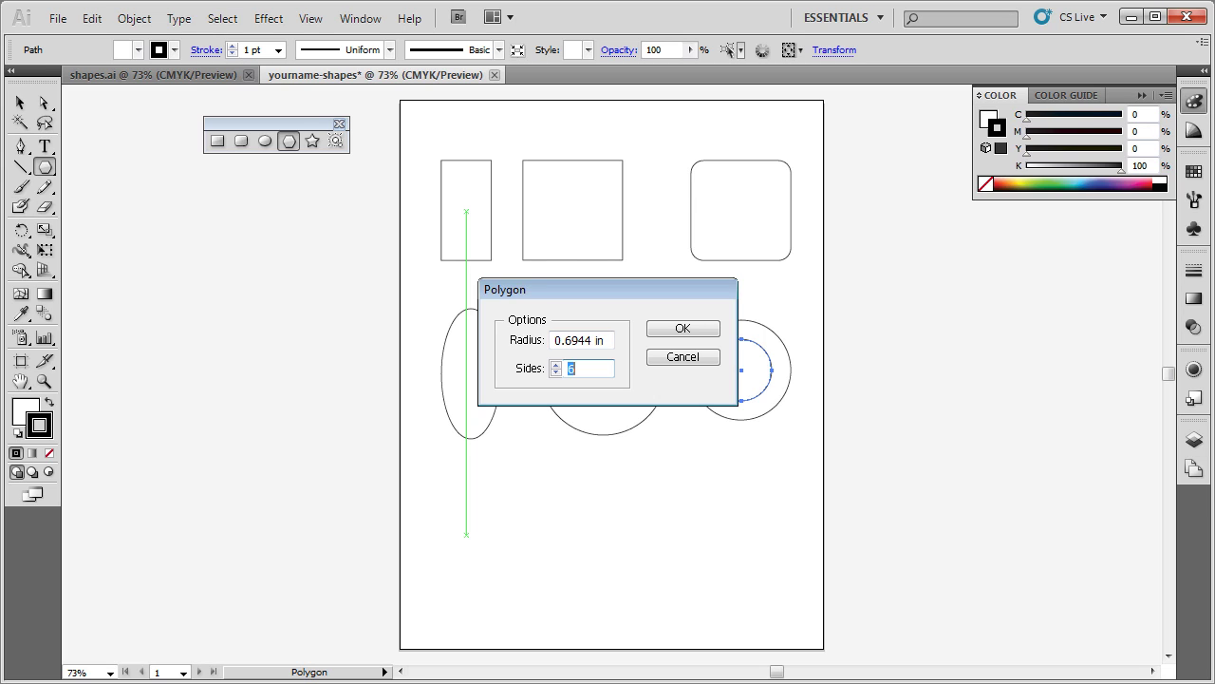
key("Escape")
left_click_drag(446, 498, 534, 504)
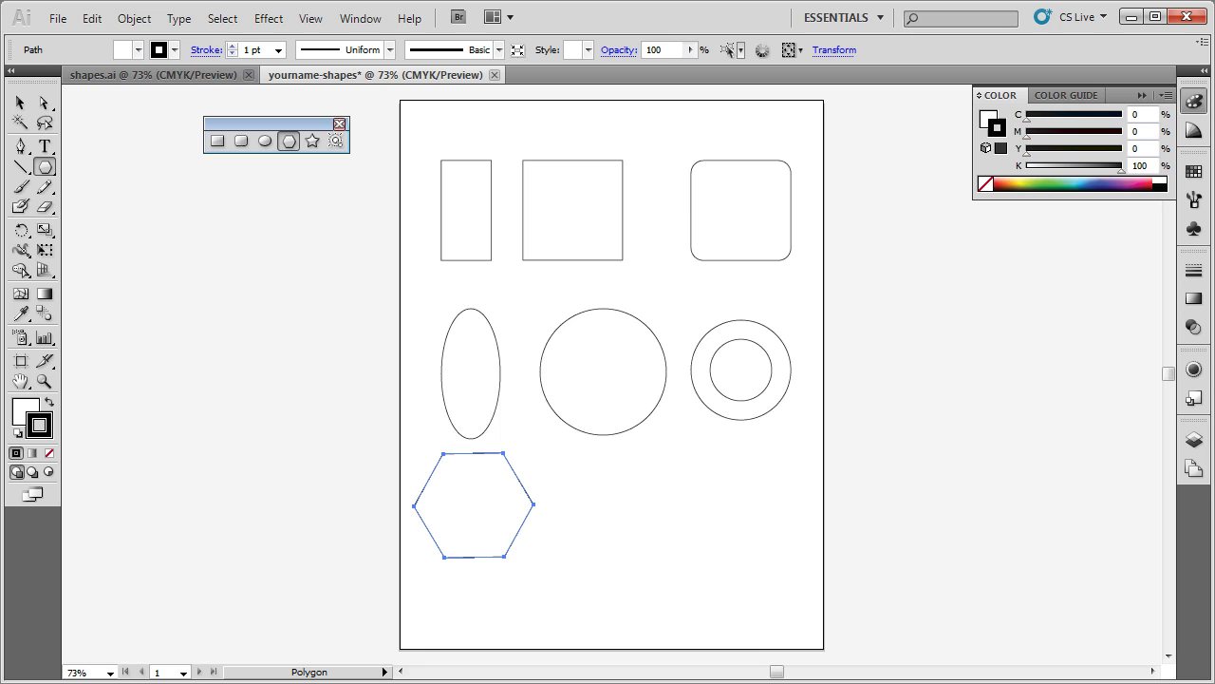
Drag an eight-sided polygon about 1.8 in wide beside the hexagon.
left_click_drag(591, 464, 676, 505)
key("space")
key("Up")
key("Up")
key("Up")
key("Up")
key("Down")
key("Down")
key("Down")
key("Down")
key("Down")
key("Down")
key("Down")
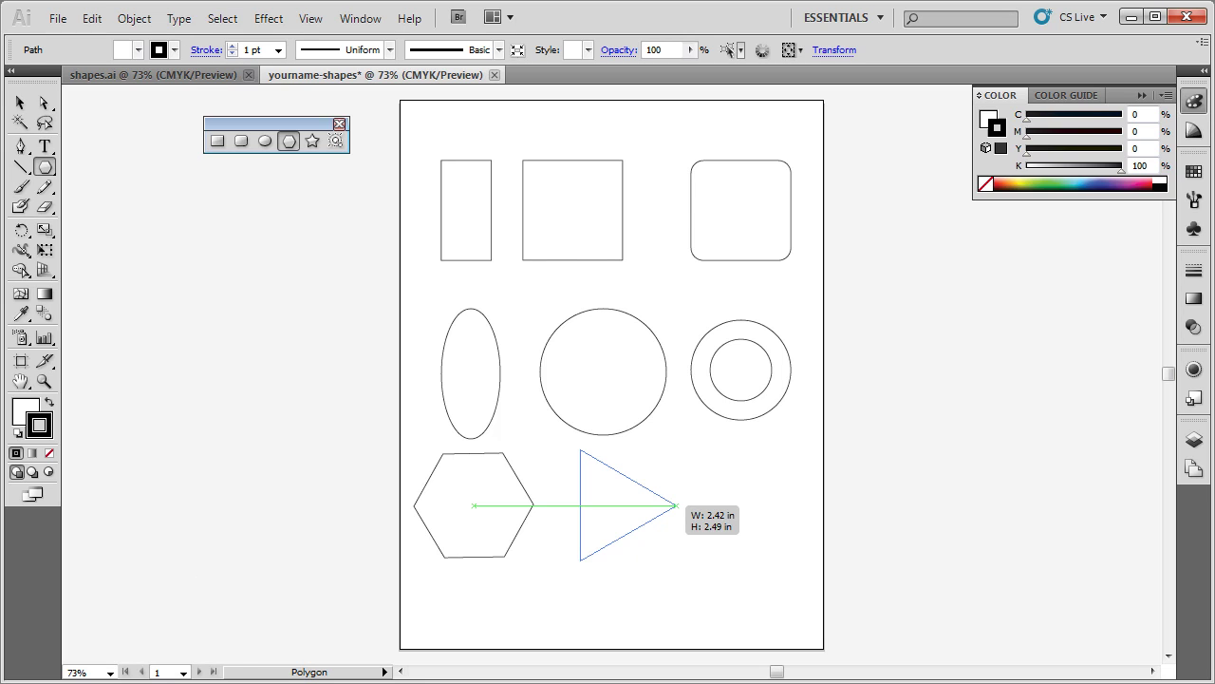
key("Up")
key("Up")
mouse_move(676, 505)
left_mouse_down()
mouse_move(678, 482)
mouse_move(656, 500)
mouse_move(661, 490)
left_mouse_up()
key("Up")
key("Up")
key("Up")
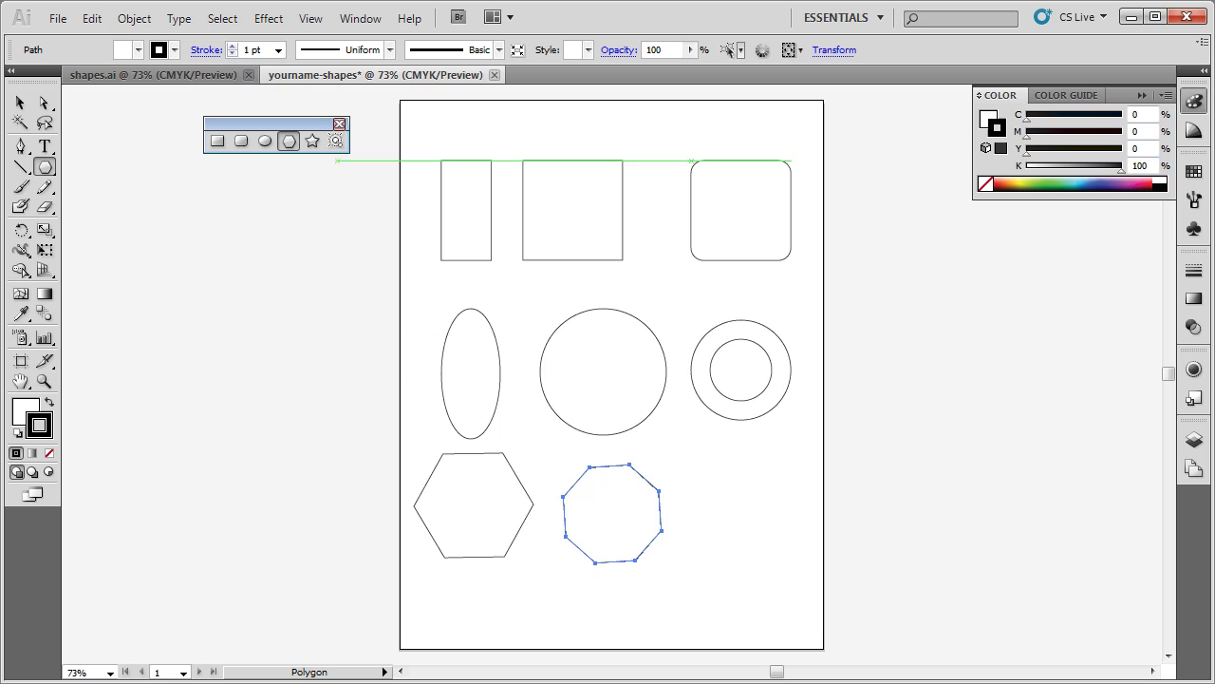
Draw a small five-pointed star below the hexagon with the Star tool and open the Star options.
left_click(312, 141)
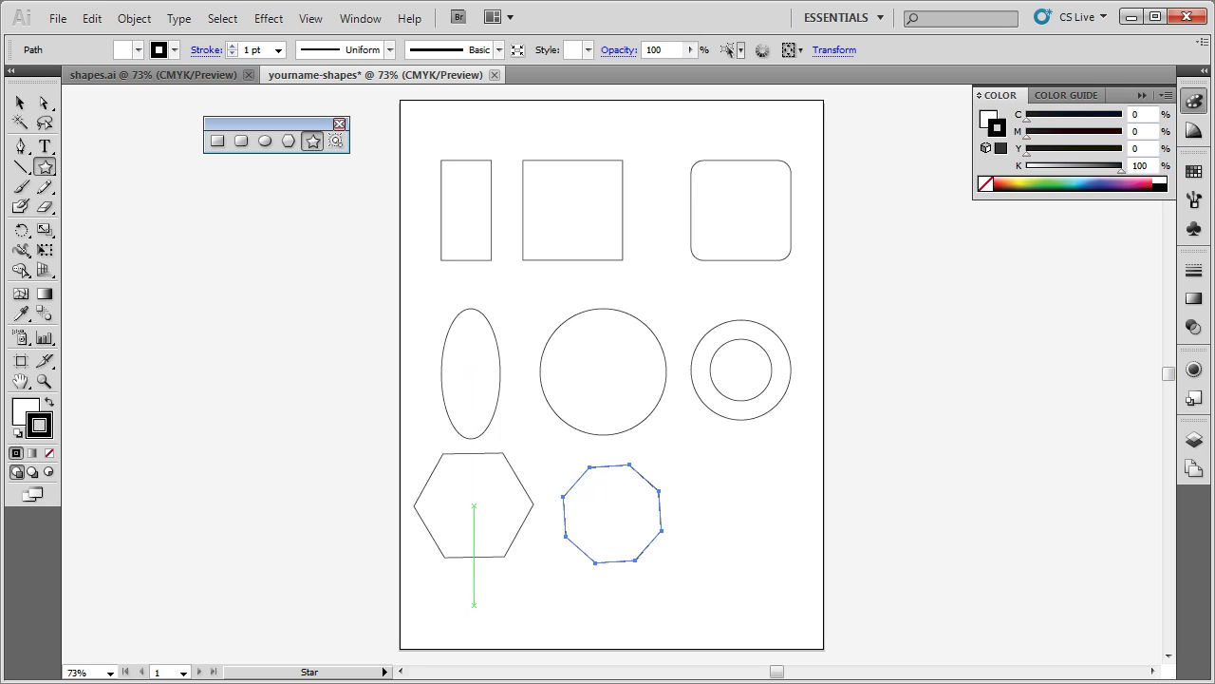
left_click_drag(473, 601, 491, 629)
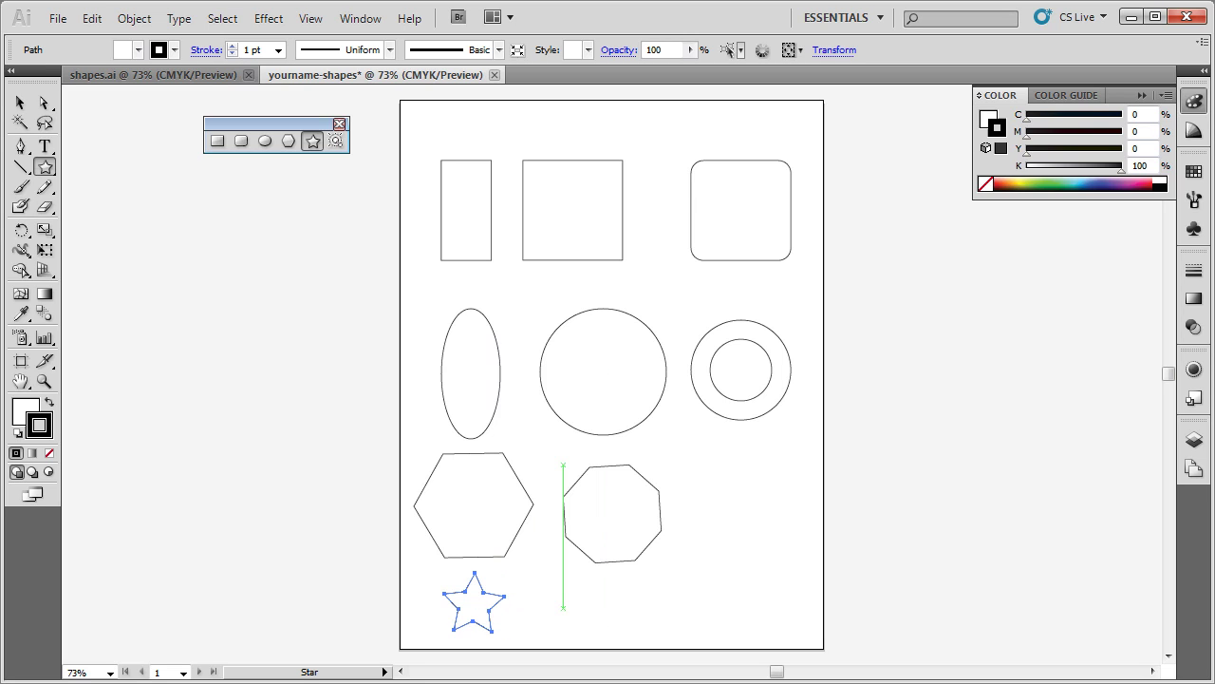
left_click(563, 607)
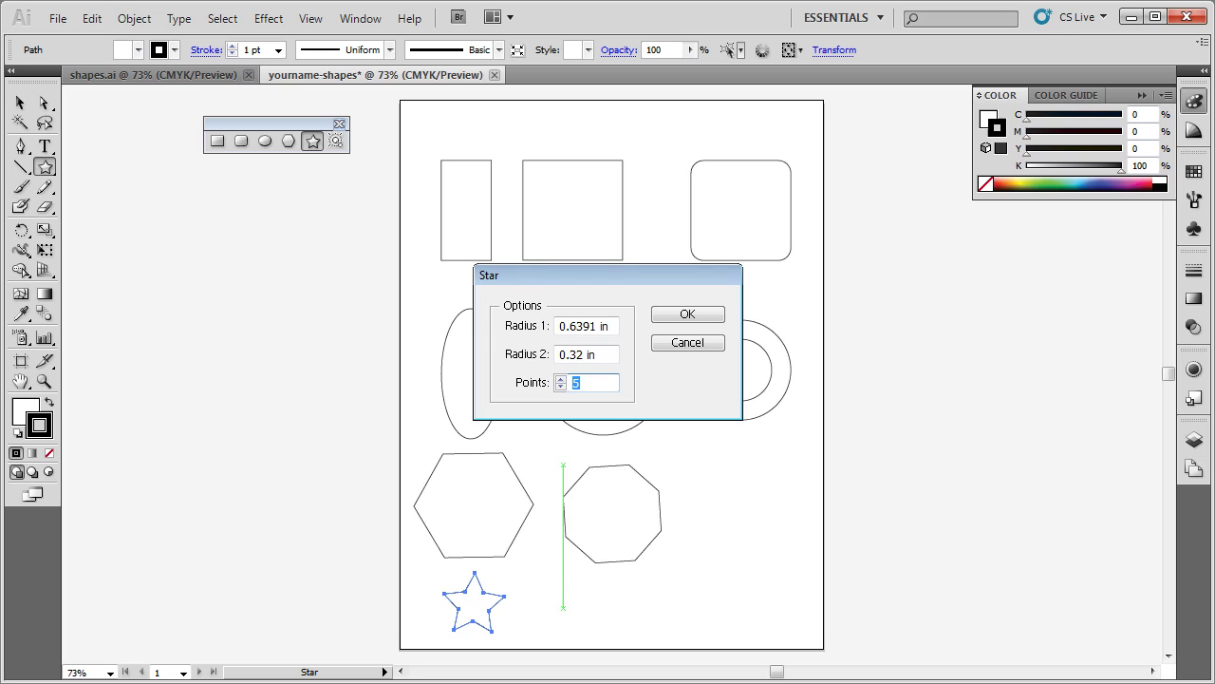
Raise the star's point count in the Star dialog, create it, then delete the unwanted result.
left_click(560, 378)
left_click(560, 378)
left_click(560, 377)
left_click(560, 378)
left_click(560, 378)
left_click(560, 377)
left_click(560, 378)
left_click(560, 377)
key("Return")
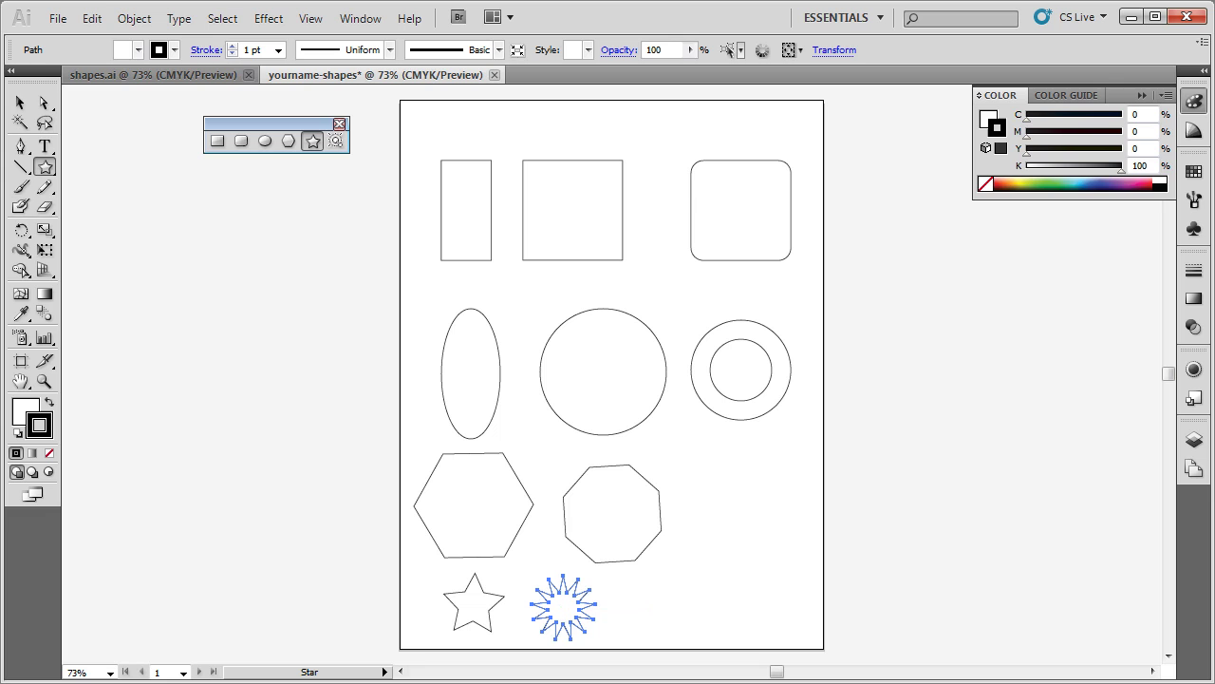
key("Delete")
Drag a spiky star of about 10 points right of the five-pointed star.
mouse_move(563, 588)
left_mouse_down()
mouse_move(623, 615)
mouse_move(594, 615)
mouse_move(615, 598)
mouse_move(608, 612)
mouse_move(593, 606)
mouse_move(641, 613)
left_mouse_up()
key("Down")
key("Down")
key("Up")
key("Up")
key("Up")
key("Up")
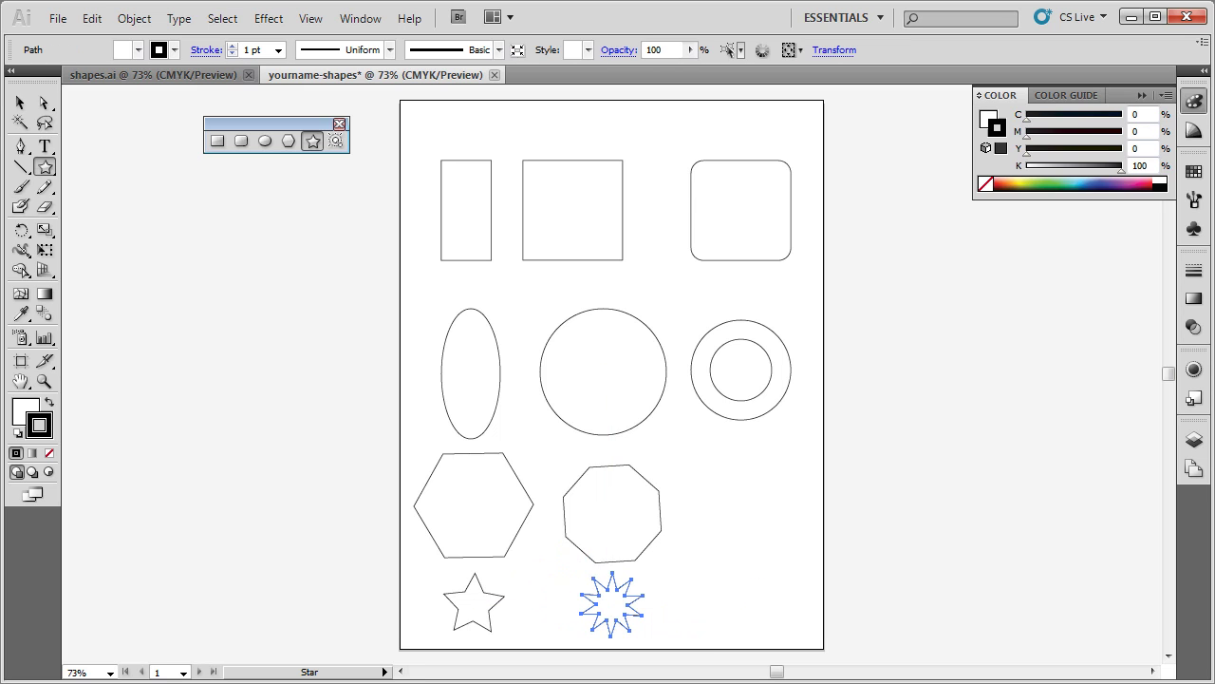